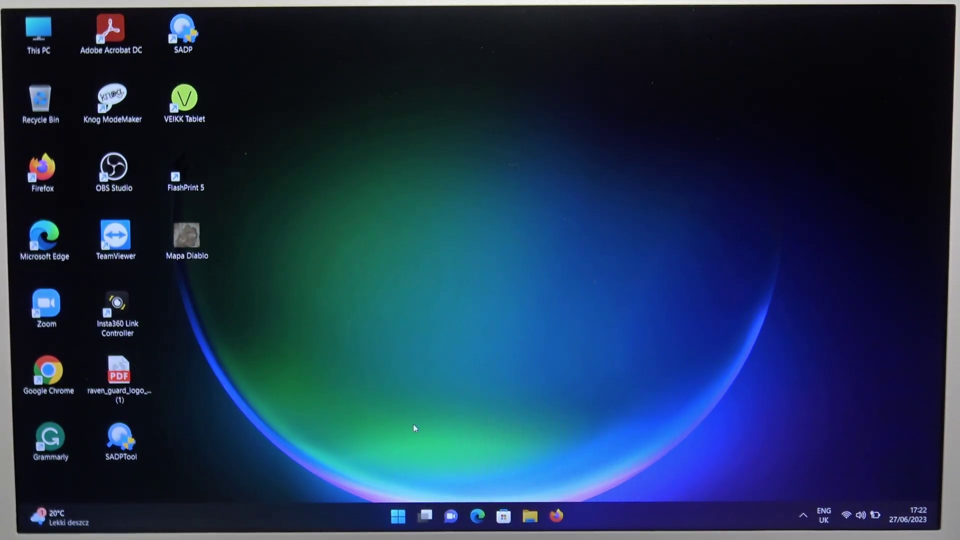
Open Settings from Start, go to Bluetooth & devices, and start adding a device
{"action": "left_click", "coordinate": [399, 516]}
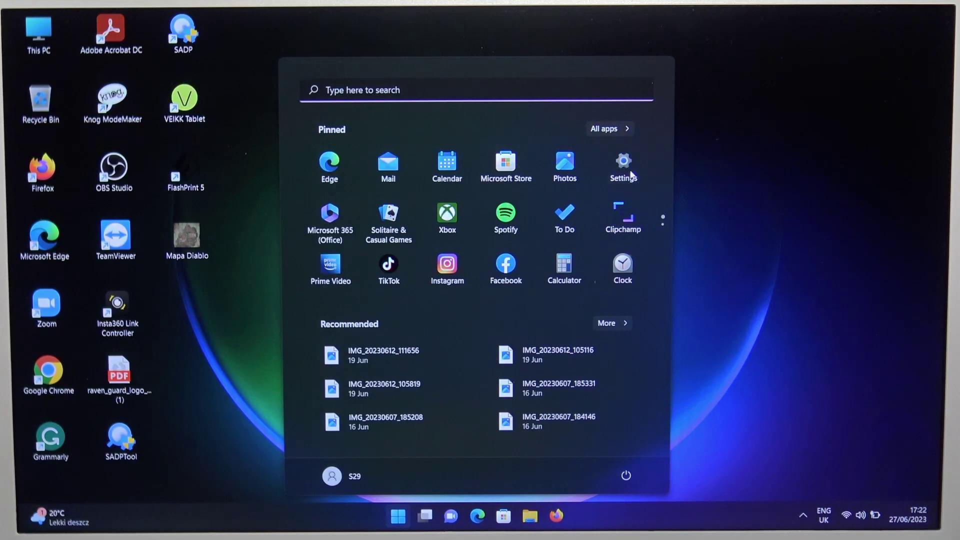
{"action": "left_click", "coordinate": [631, 174]}
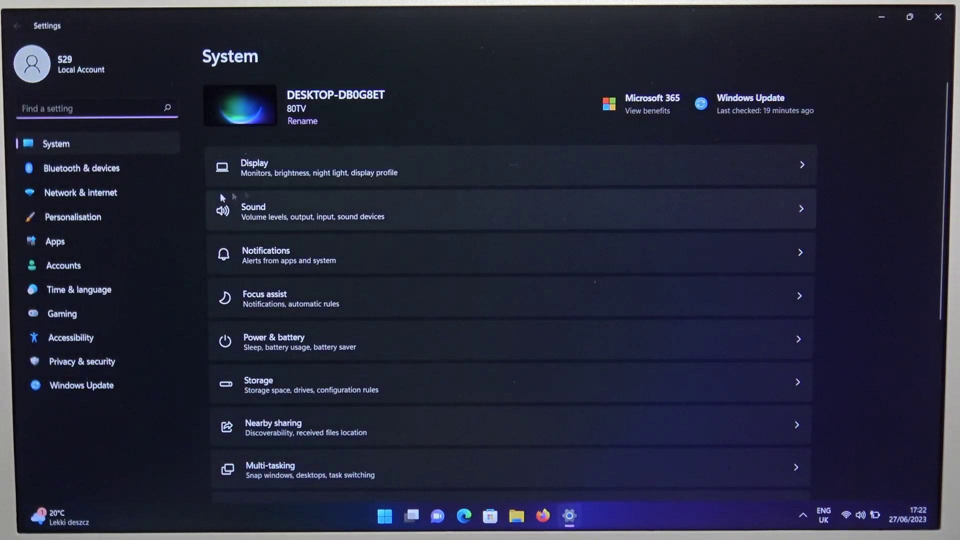
{"action": "left_click", "coordinate": [144, 167]}
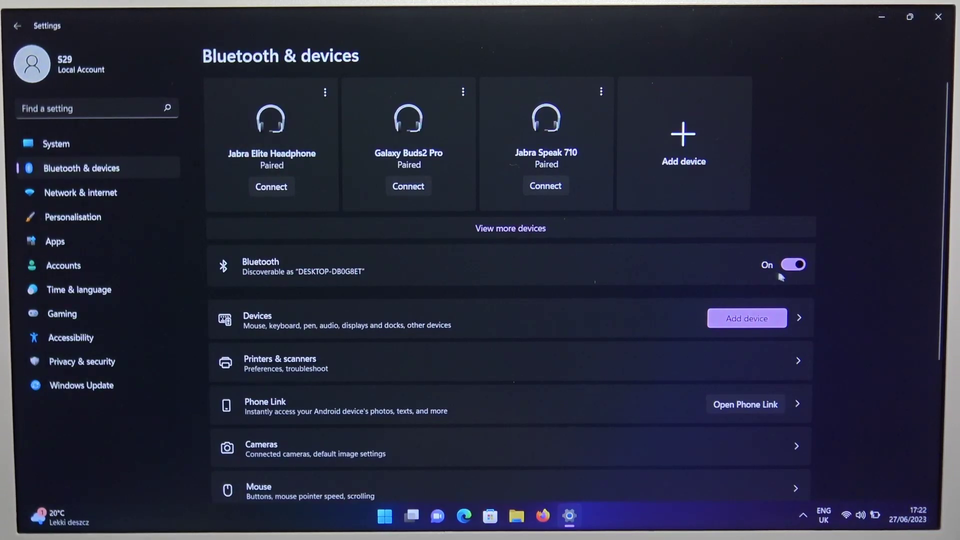
{"action": "left_click", "coordinate": [690, 140]}
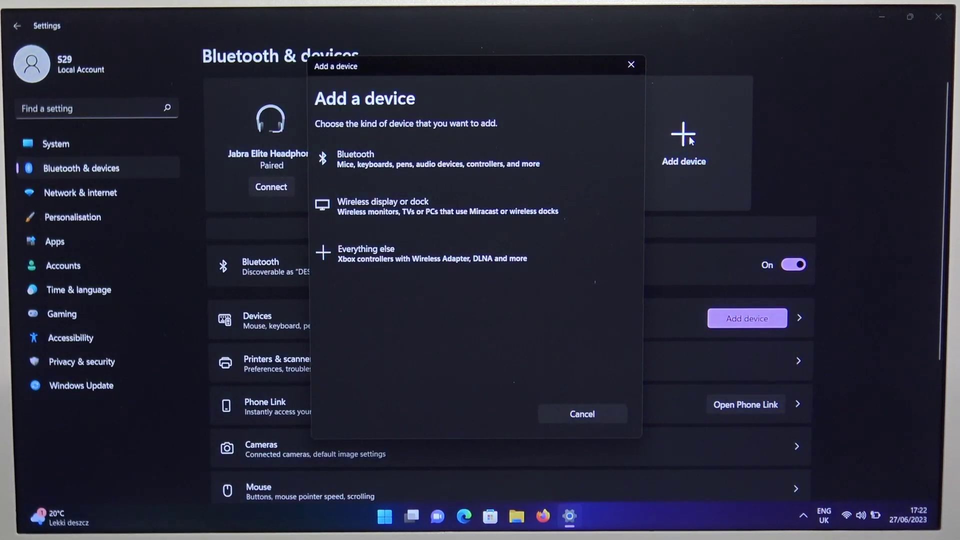
Pair the Jabra Elite 7 Active earbuds as a Bluetooth device and close the dialog
{"action": "left_click", "coordinate": [563, 160]}
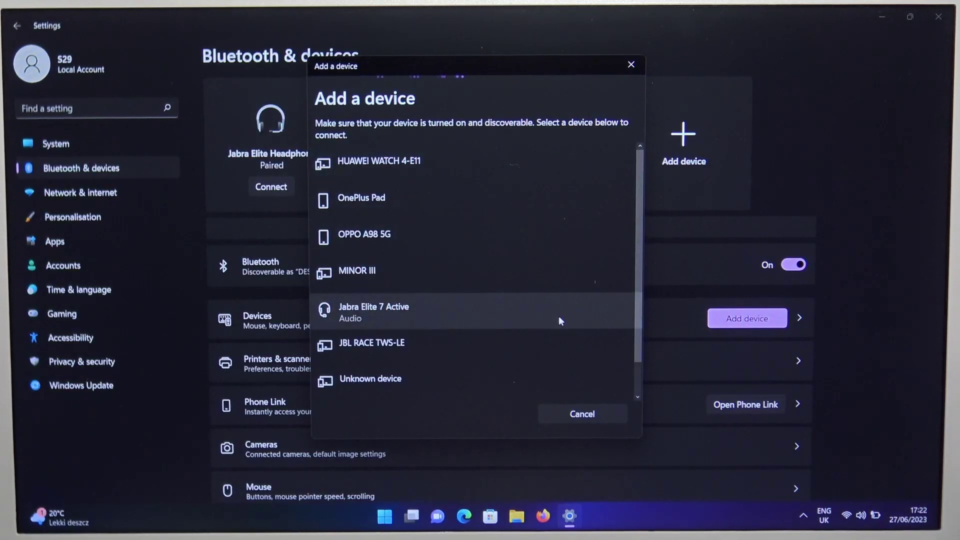
{"action": "left_click", "coordinate": [559, 321]}
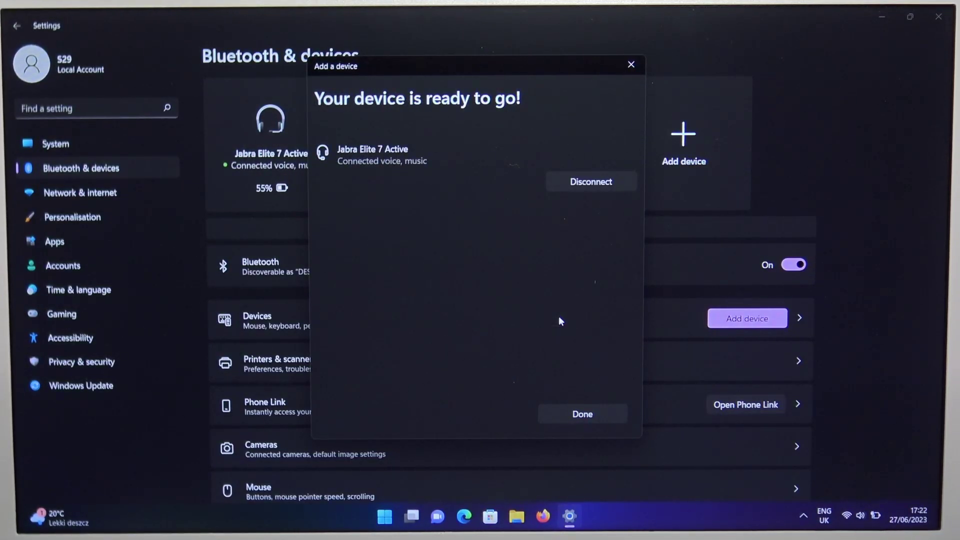
{"action": "left_click", "coordinate": [575, 415]}
Open System > Sound, showing Jabra Elite 7 Active headphones as the output device
{"action": "left_click", "coordinate": [133, 140]}
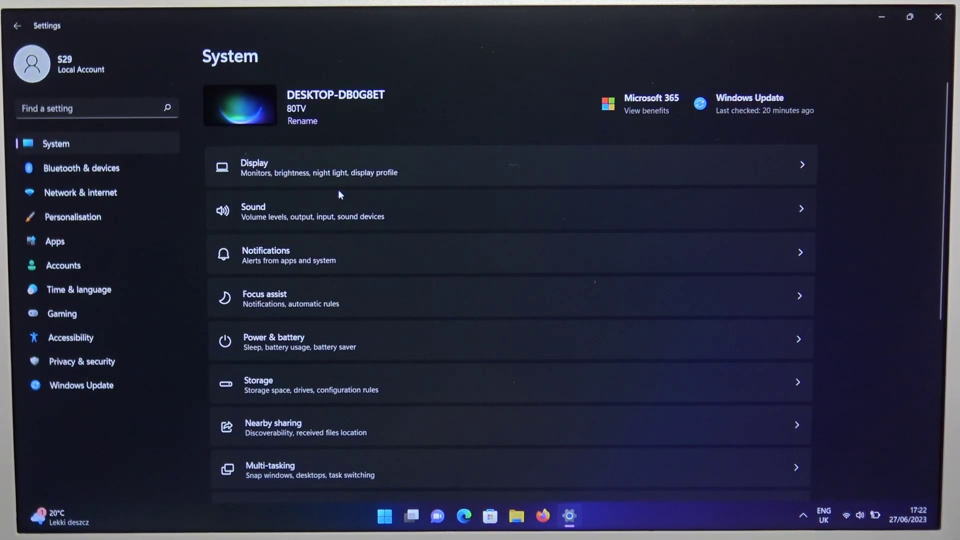
{"action": "left_click", "coordinate": [339, 192]}
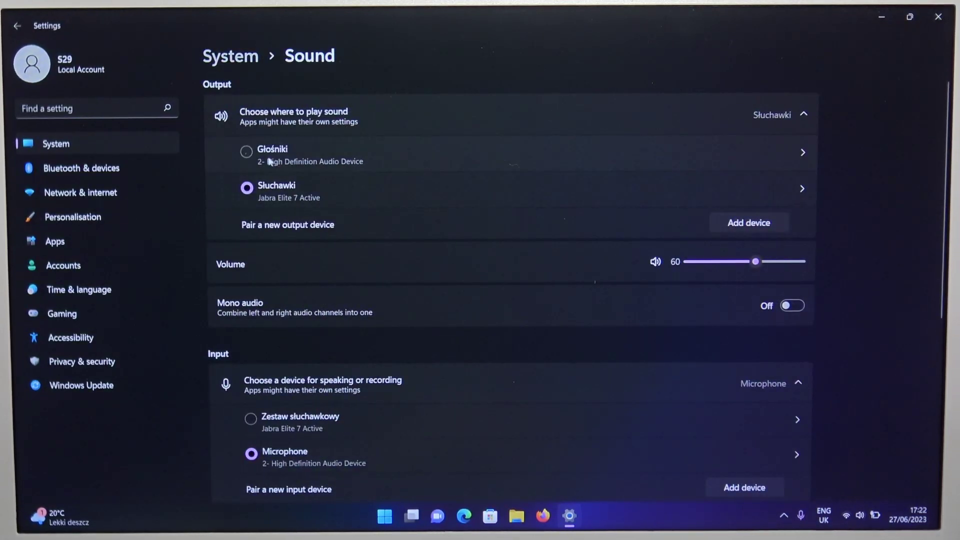